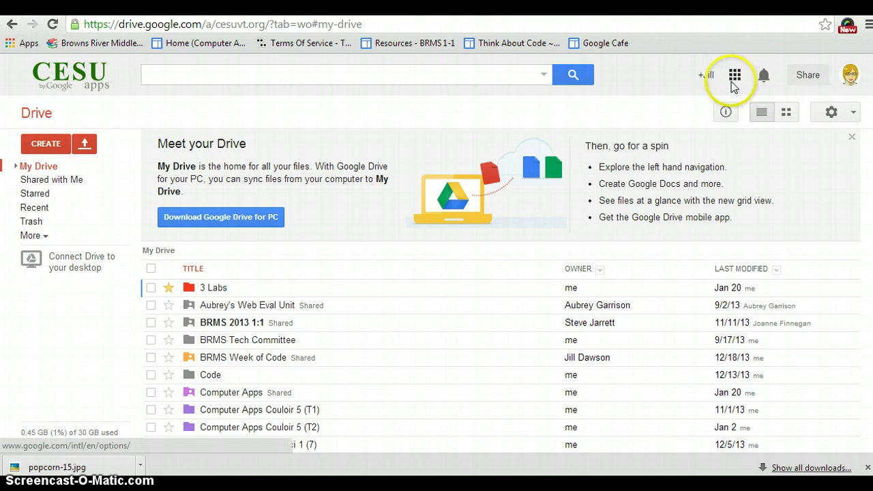
Switch from Google Drive to Google Sites and start a new blank-template site named "popcorn"
{"action": "left_click", "coordinate": [732, 72]}
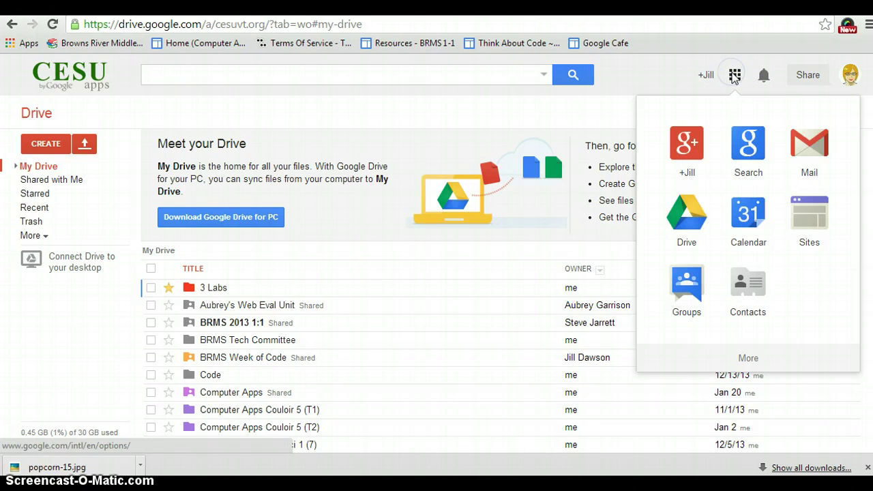
{"action": "left_click", "coordinate": [816, 213]}
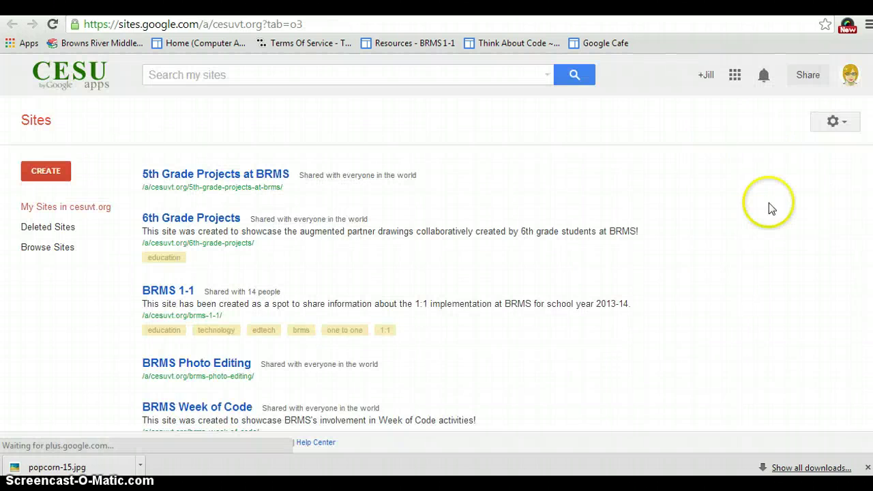
{"action": "left_click", "coordinate": [45, 173]}
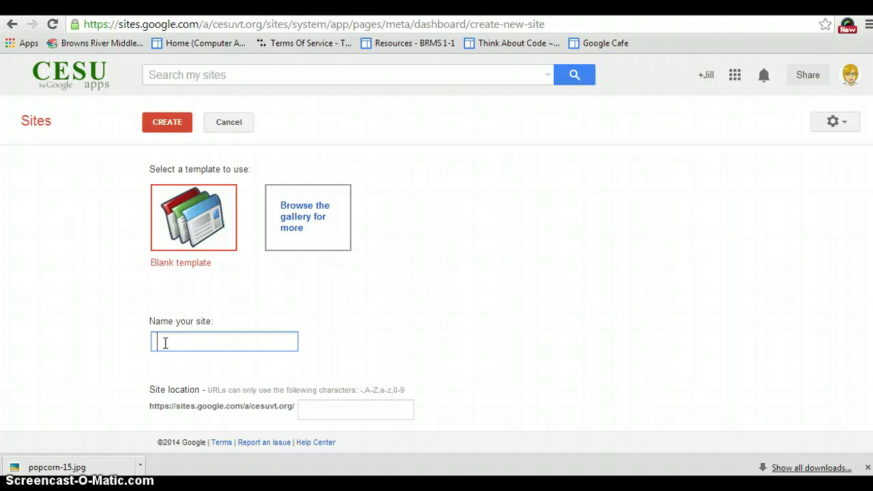
{"action": "type", "text": "popcorn"}
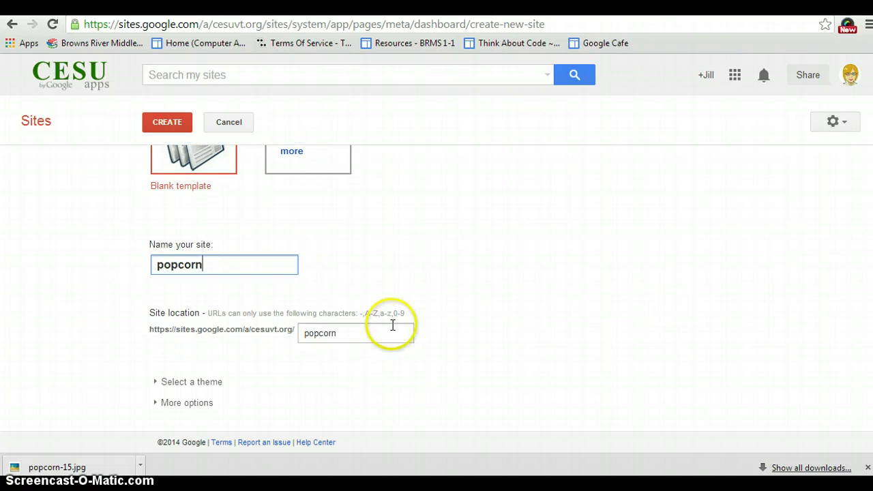
Choose the Shipshape theme for the new site and create it
{"action": "left_click", "coordinate": [180, 384]}
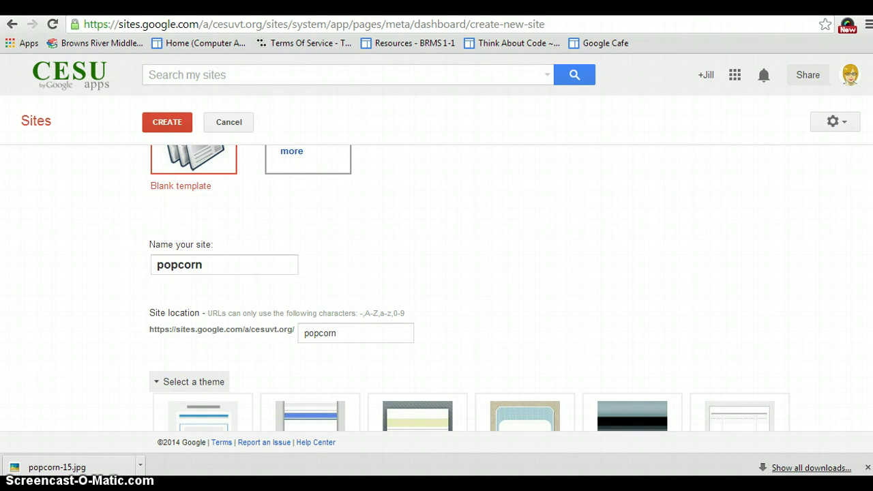
{"action": "scroll", "coordinate": [471, 287], "scroll_direction": "down", "scroll_amount": 6}
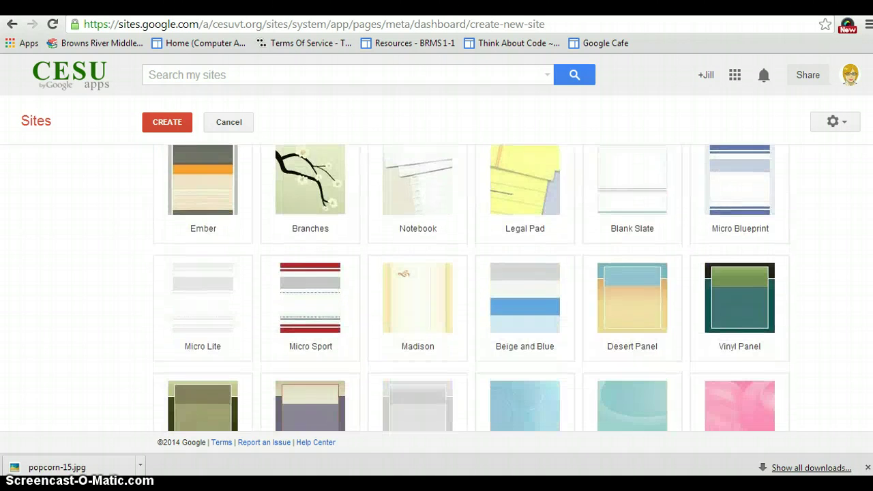
{"action": "scroll", "coordinate": [471, 286], "scroll_direction": "down", "scroll_amount": 4}
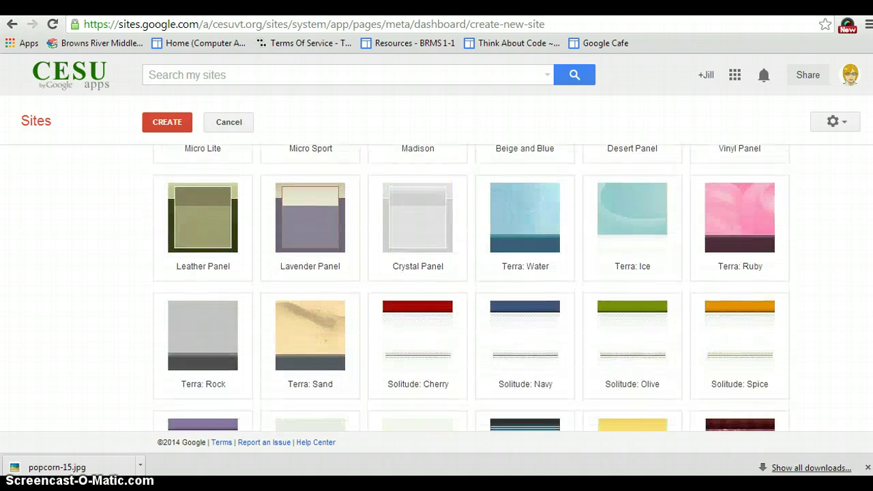
{"action": "scroll", "coordinate": [471, 287], "scroll_direction": "down", "scroll_amount": 2}
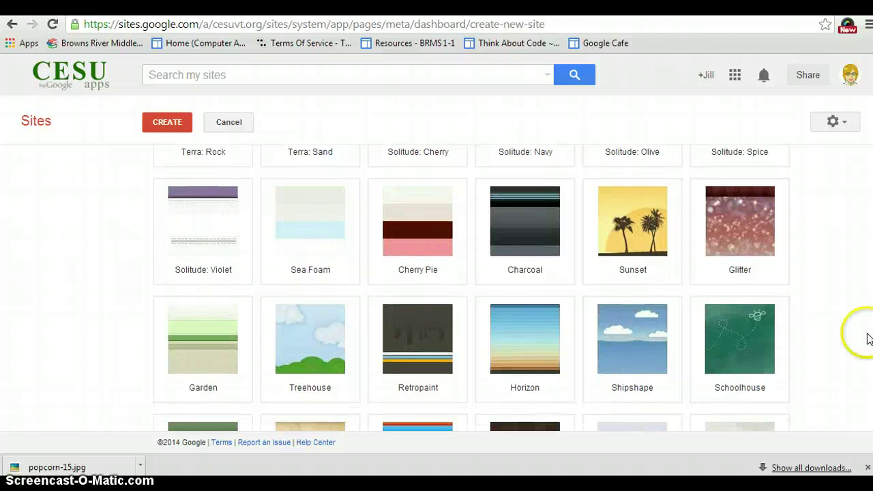
{"action": "left_click", "coordinate": [640, 374]}
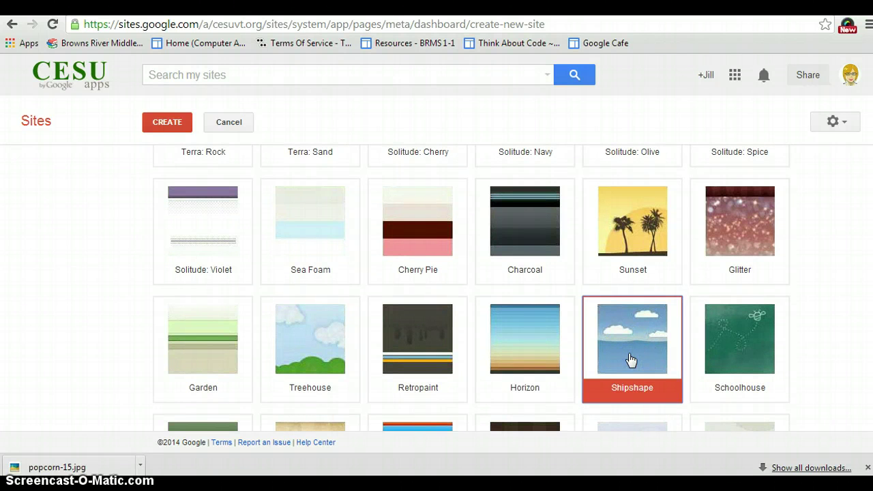
{"action": "left_click", "coordinate": [157, 123]}
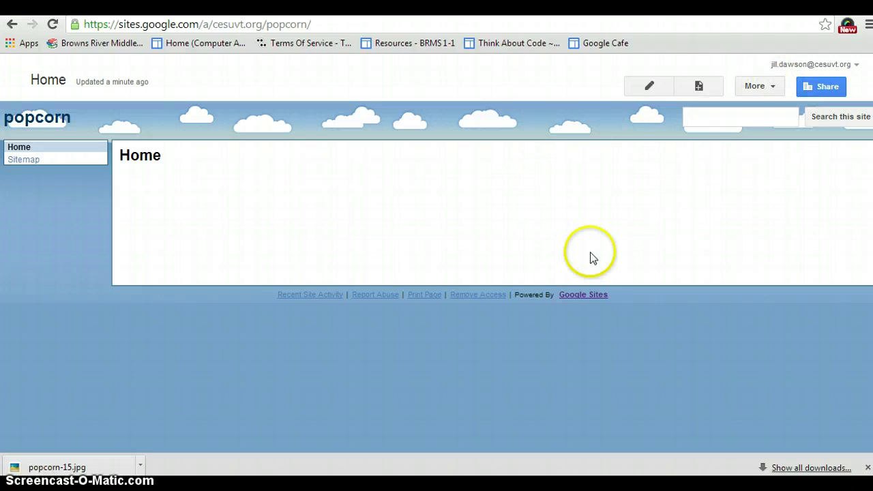
Open the site's general management settings and rename the site "All About Popcorn!"
{"action": "left_click", "coordinate": [771, 87]}
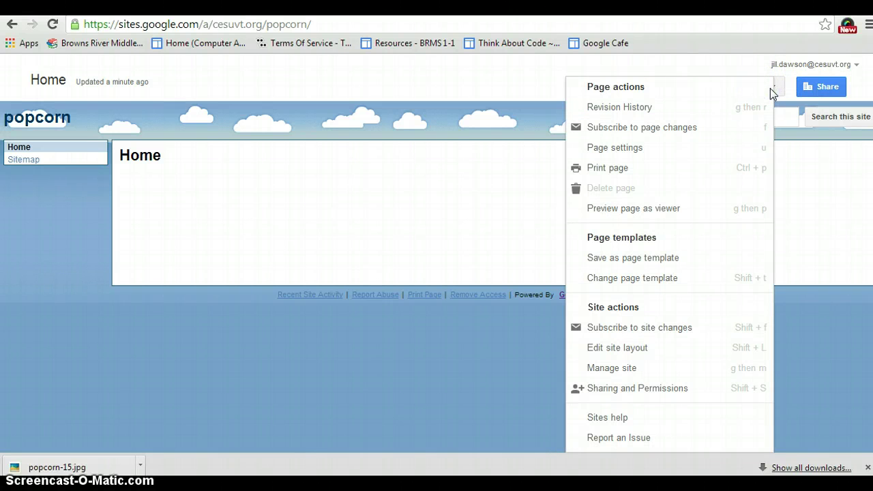
{"action": "left_click", "coordinate": [607, 369]}
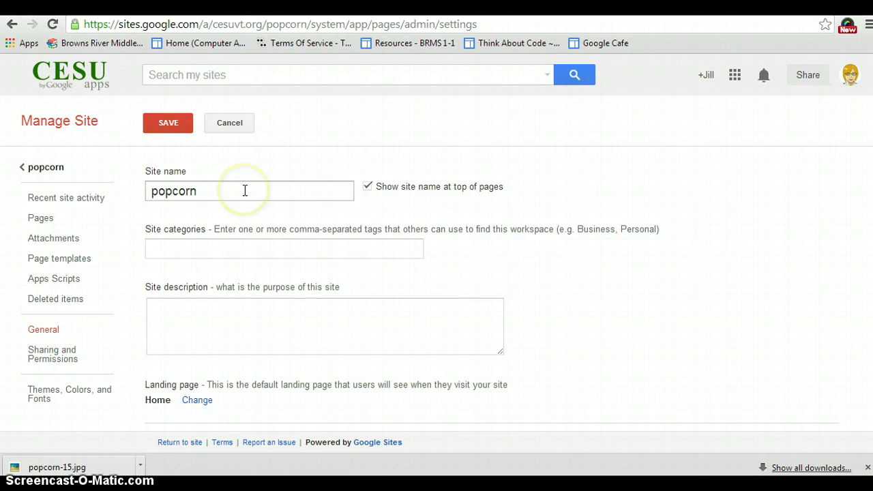
{"action": "left_click_drag", "start_coordinate": [241, 192], "coordinate": [151, 192]}
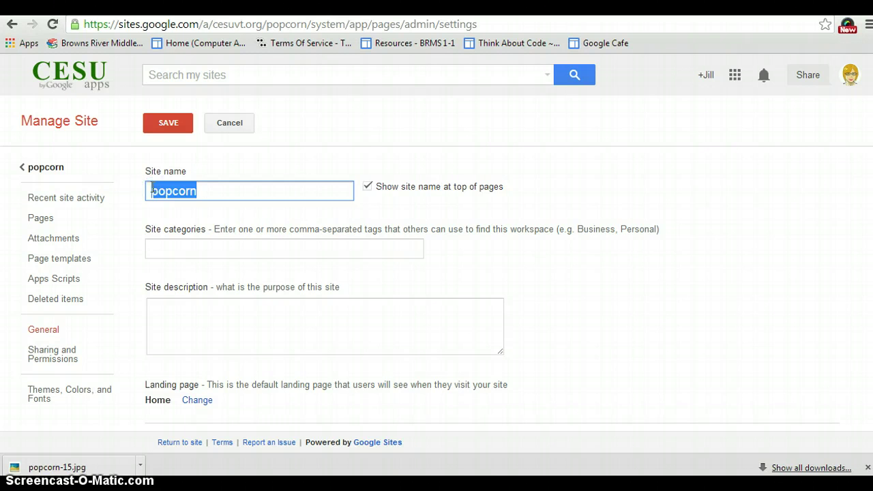
{"action": "type", "text": "All About Po"}
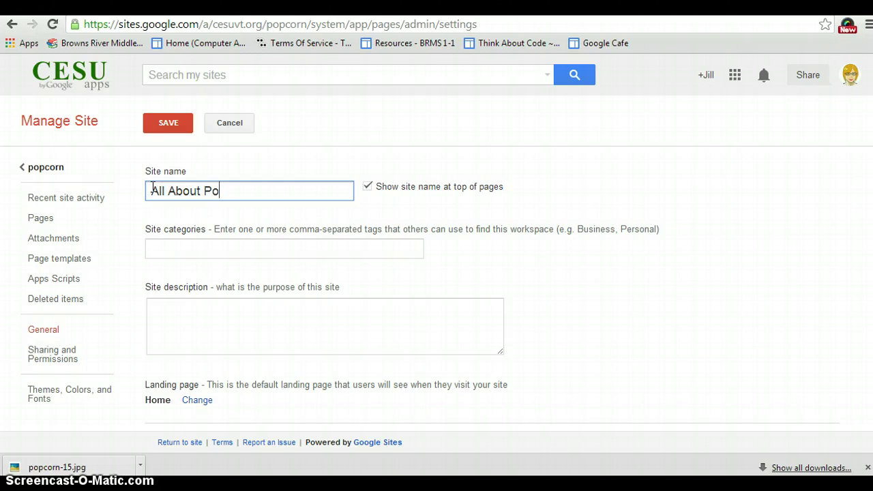
{"action": "type", "text": "pcorn"}
{"action": "type", "text": "!"}
{"action": "left_click", "coordinate": [176, 120]}
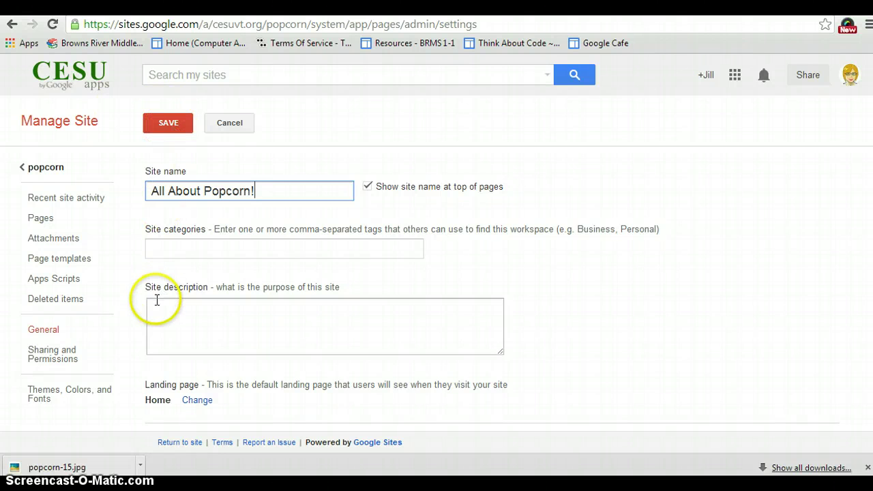
Enter the site description "The purpose of my site is educate others about the beneficial aspects of popcorn." and save the settings
{"action": "left_click", "coordinate": [154, 311]}
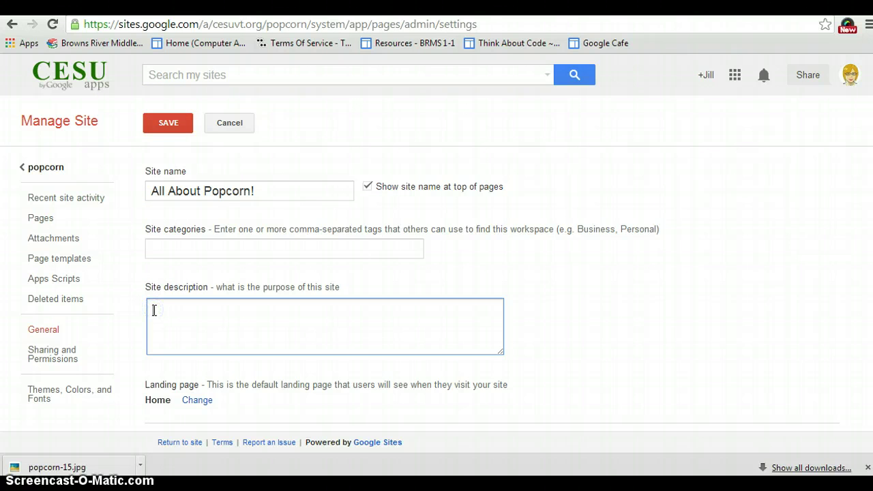
{"action": "type", "text": "The purpose of my site is educ"}
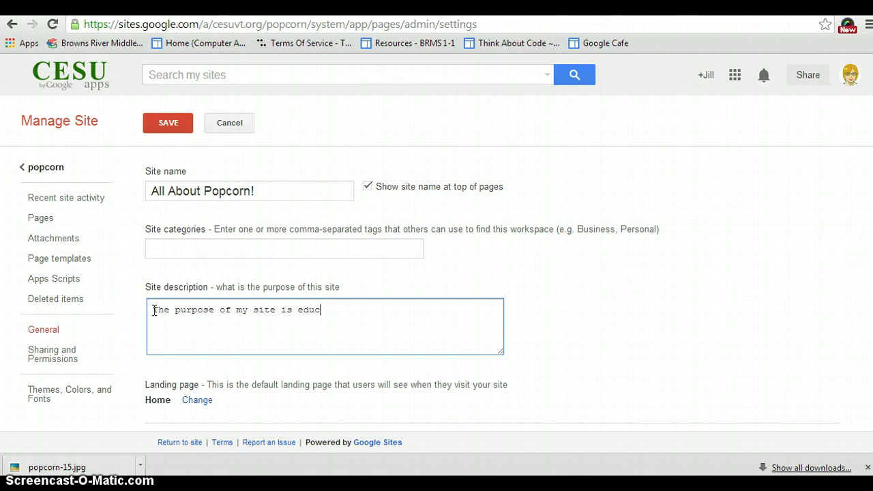
{"action": "type", "text": "ate others about the be"}
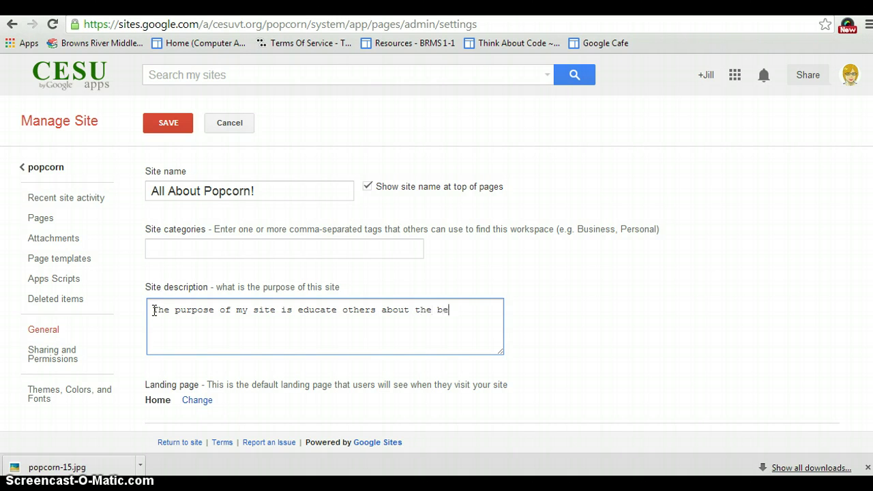
{"action": "type", "text": "neficial aspects of popcorn"}
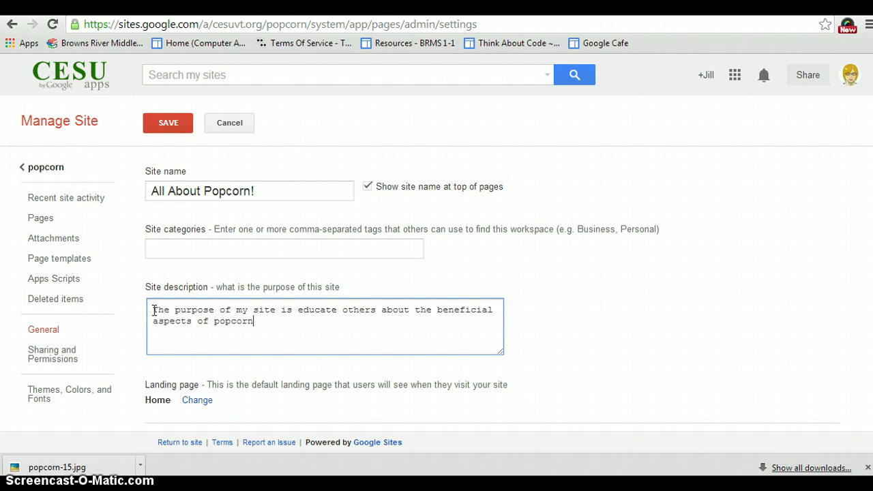
{"action": "type", "text": "."}
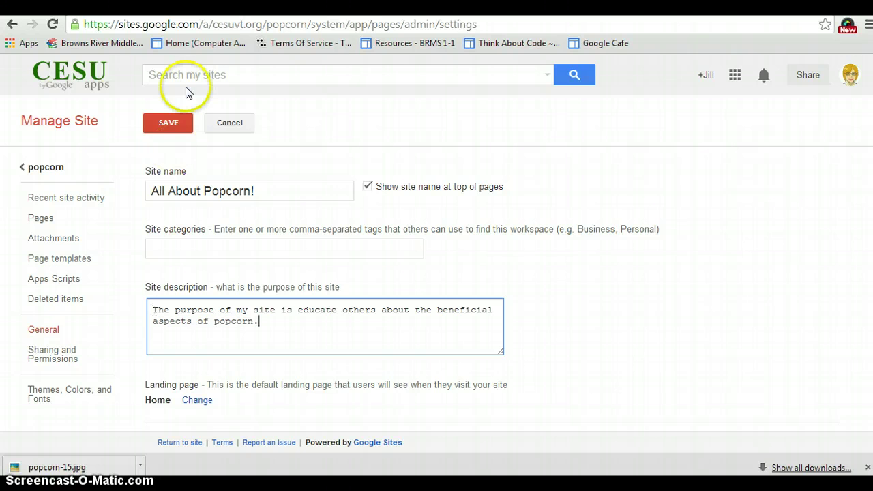
{"action": "left_click", "coordinate": [162, 125]}
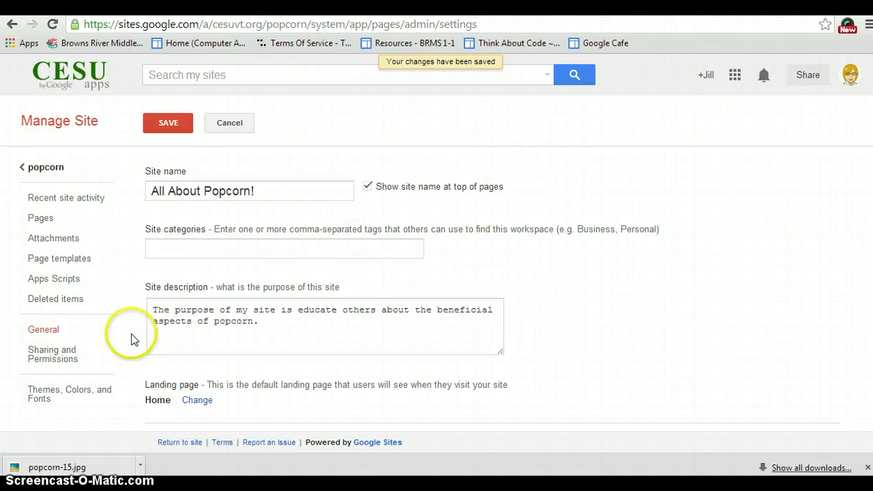
Set the site's visibility to Anyone with the link, save the sharing change, and select the link to share
{"action": "left_click", "coordinate": [62, 356]}
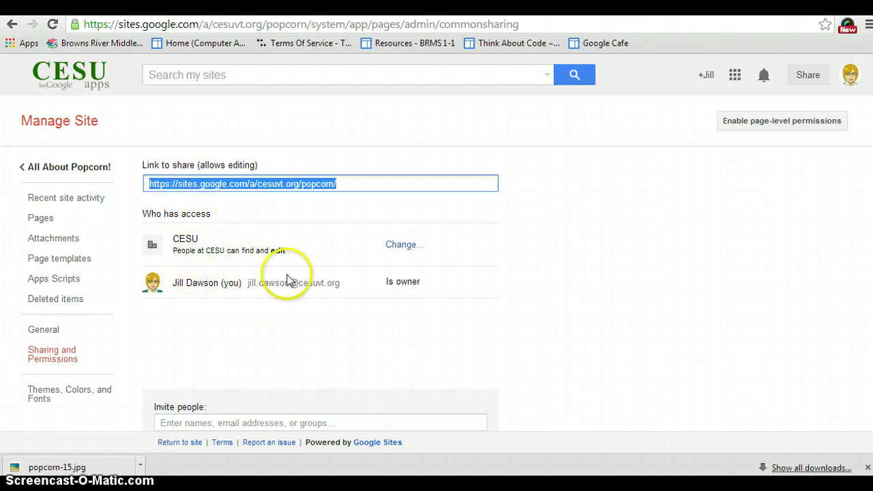
{"action": "left_click", "coordinate": [394, 250]}
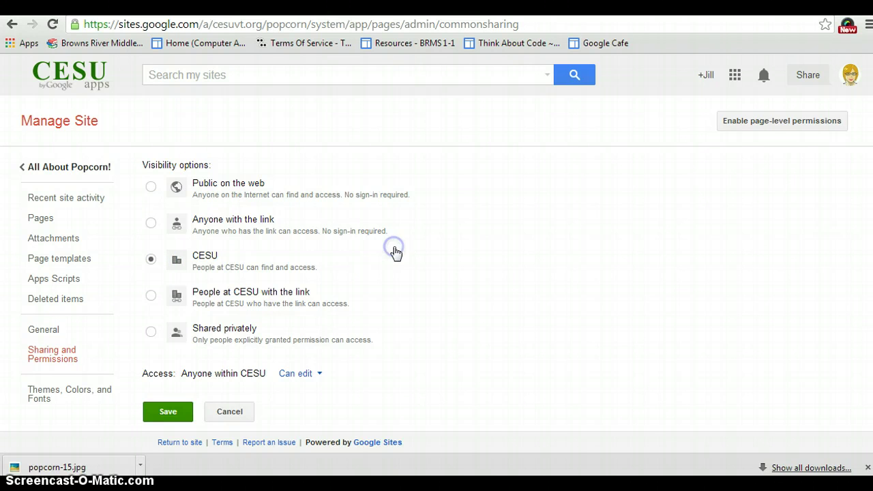
{"action": "left_click", "coordinate": [151, 224]}
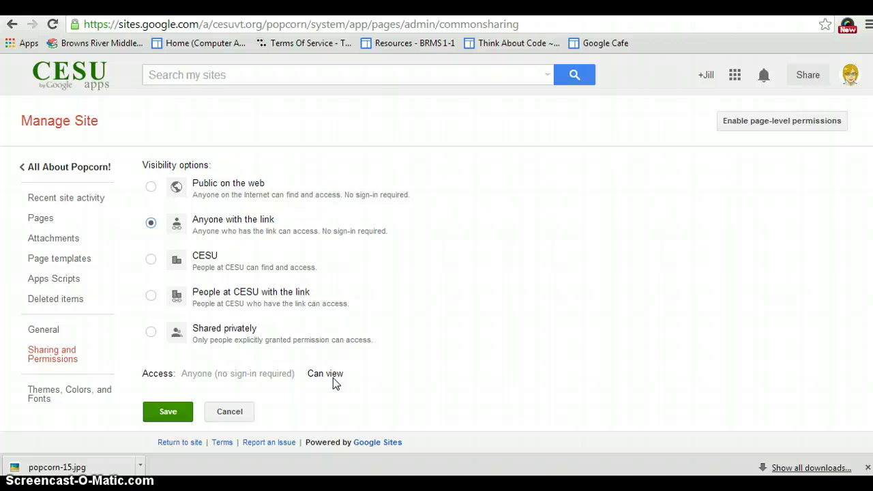
{"action": "left_click", "coordinate": [172, 413]}
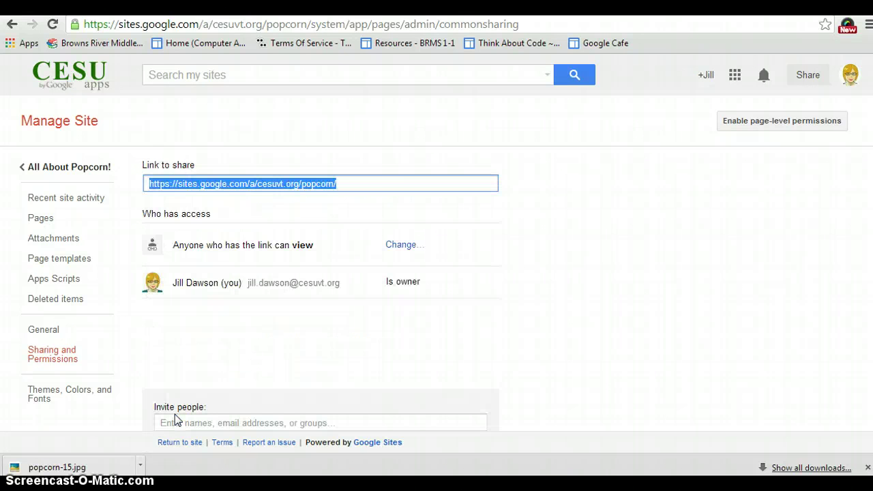
{"action": "left_click", "coordinate": [379, 188]}
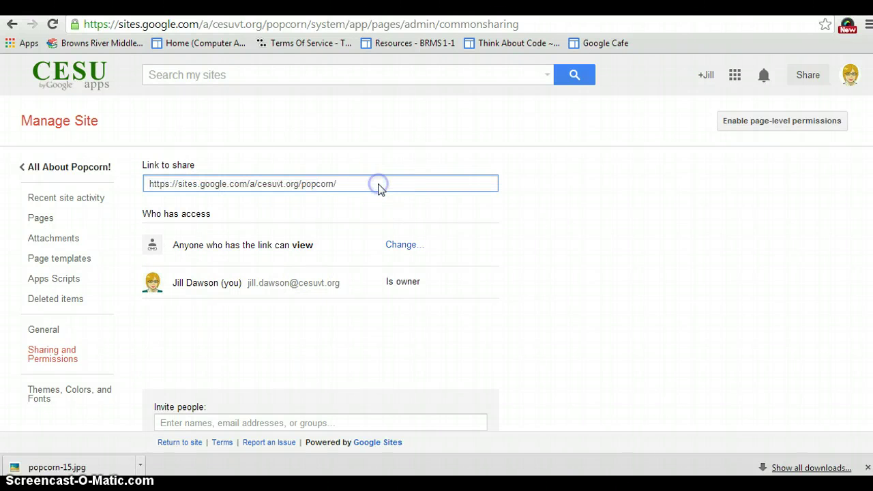
{"action": "left_click", "coordinate": [380, 188]}
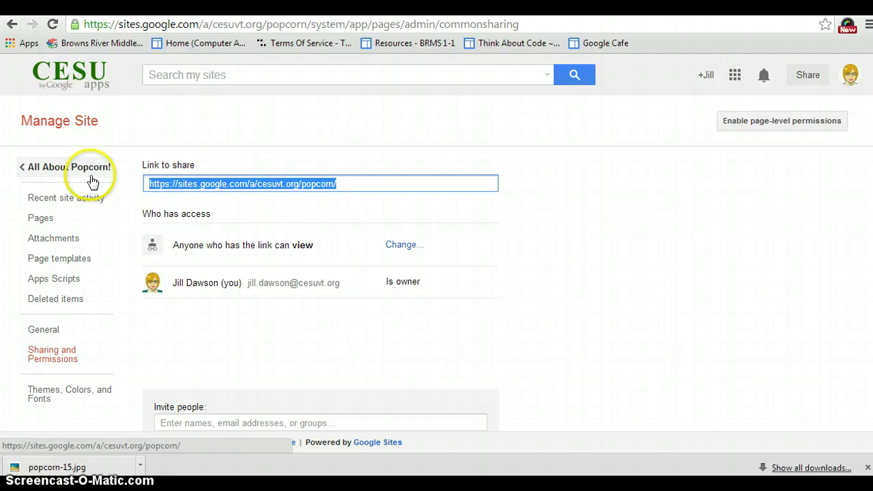
Give the Home page a Two column (simple) layout and enter "Popcorn is my favorite snack food!" in its left column
{"action": "left_click", "coordinate": [58, 168]}
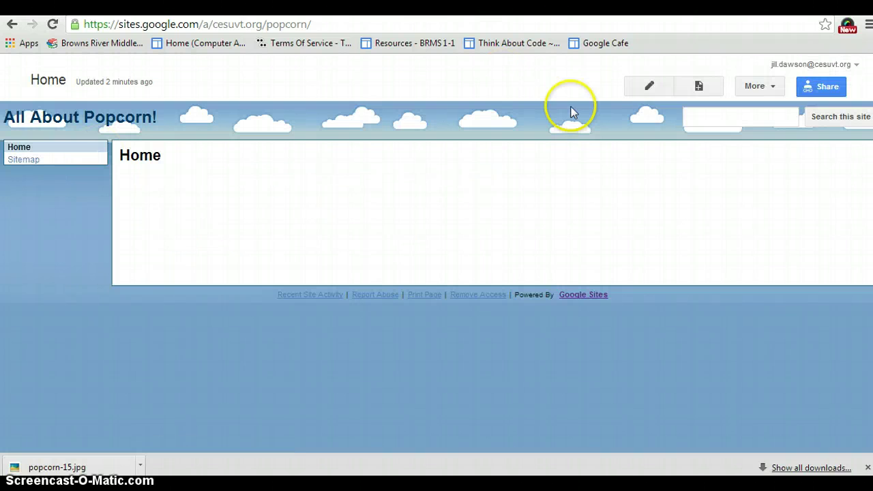
{"action": "left_click", "coordinate": [648, 91]}
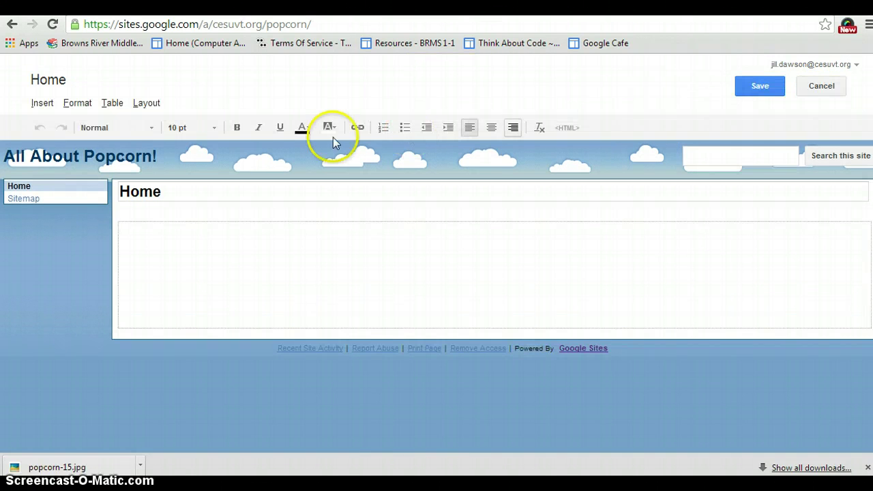
{"action": "left_click", "coordinate": [140, 105]}
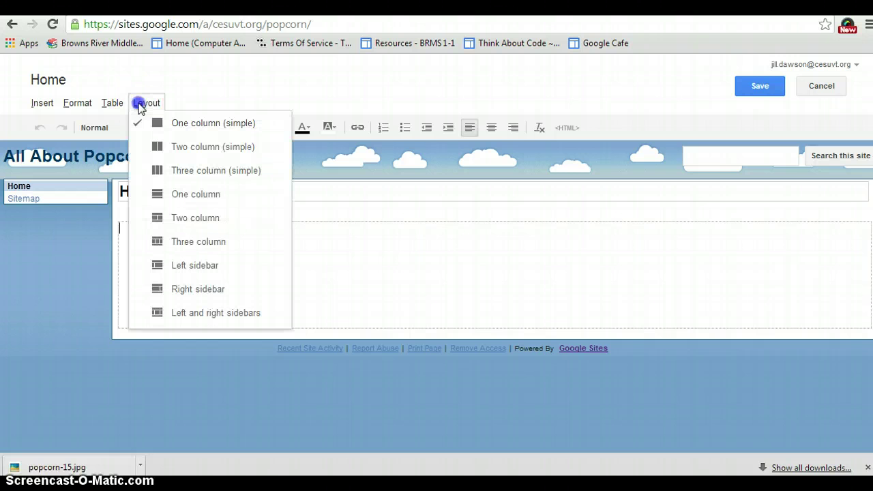
{"action": "left_click", "coordinate": [208, 155]}
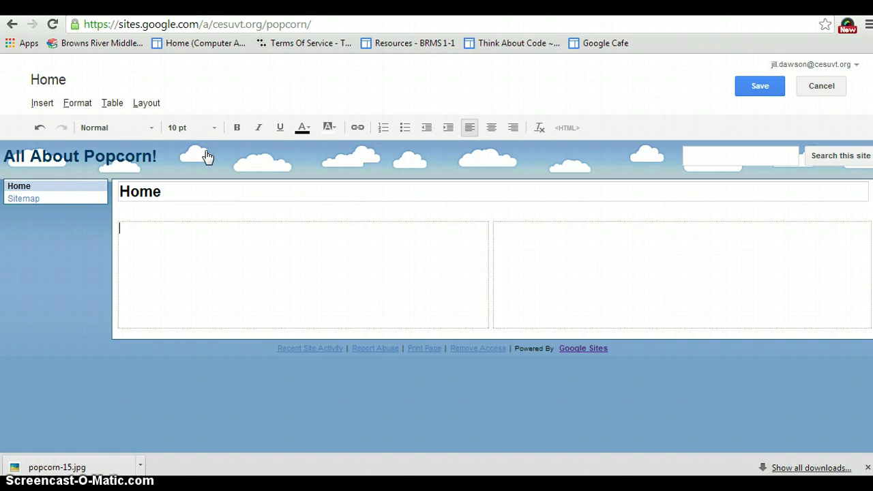
{"action": "left_click", "coordinate": [313, 328]}
{"action": "left_click", "coordinate": [178, 234]}
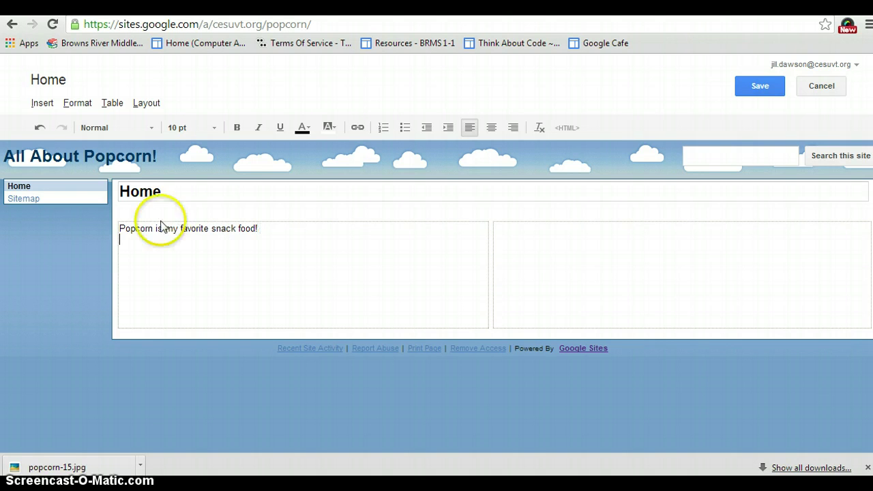
Insert the Popcorn drawing from Google Drive below the Home page text, with border and title, 300 pixels high and 400 pixels wide
{"action": "left_click", "coordinate": [41, 105]}
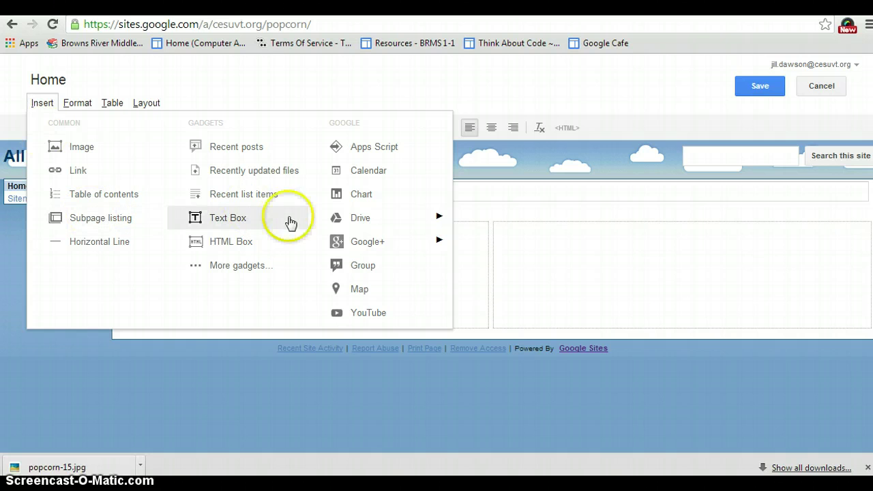
{"action": "left_click", "coordinate": [363, 225]}
{"action": "left_click", "coordinate": [450, 225]}
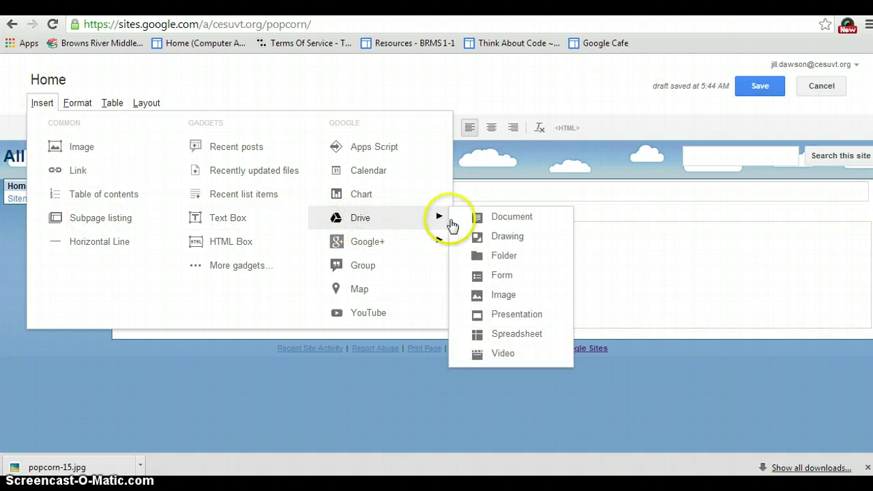
{"action": "left_click", "coordinate": [508, 238]}
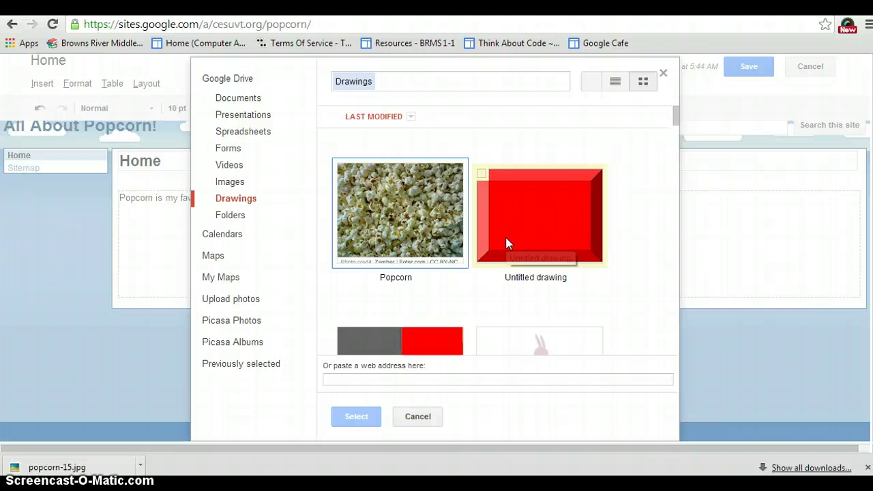
{"action": "left_click", "coordinate": [386, 208]}
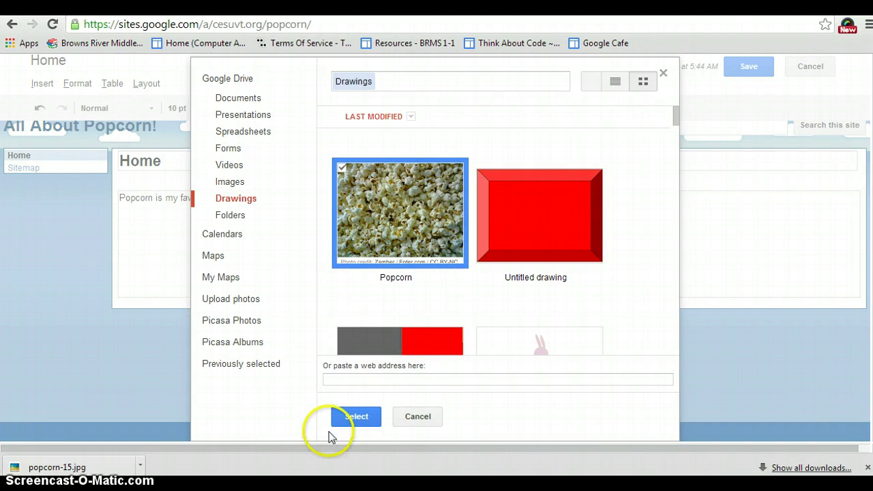
{"action": "left_click", "coordinate": [352, 419]}
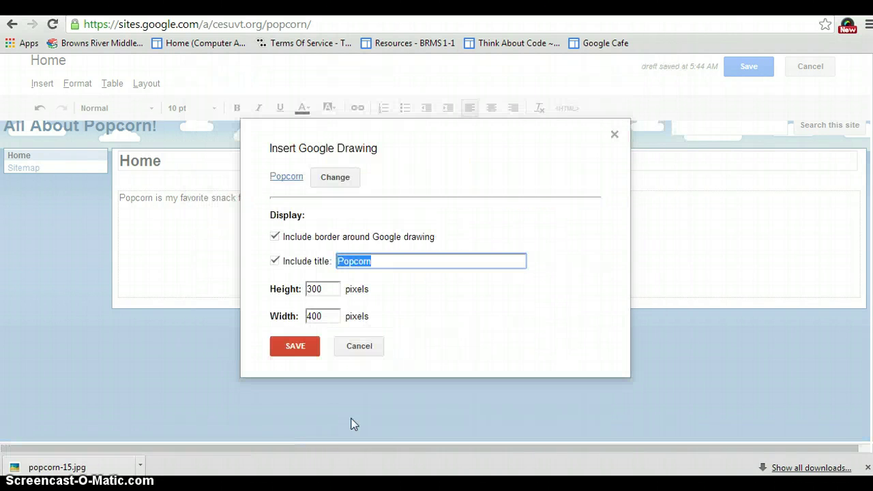
{"action": "left_click", "coordinate": [291, 348]}
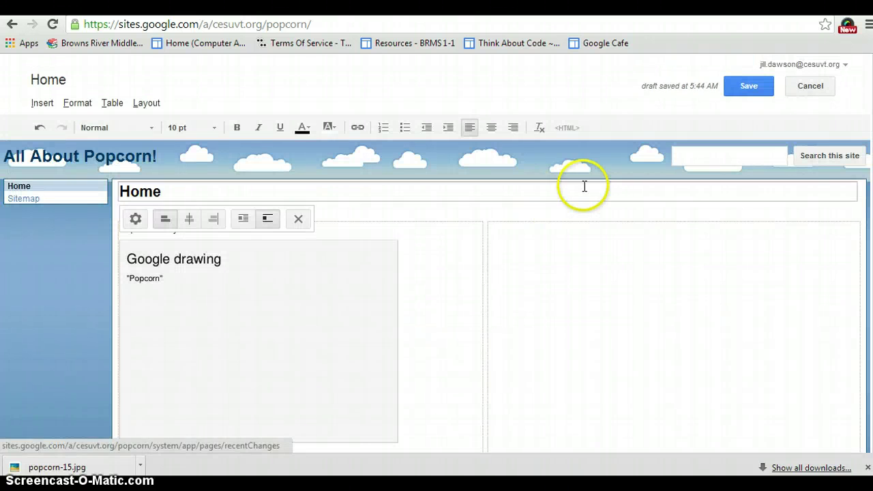
Center-align the Popcorn drawing within its column and save the Home page
{"action": "left_click", "coordinate": [189, 222]}
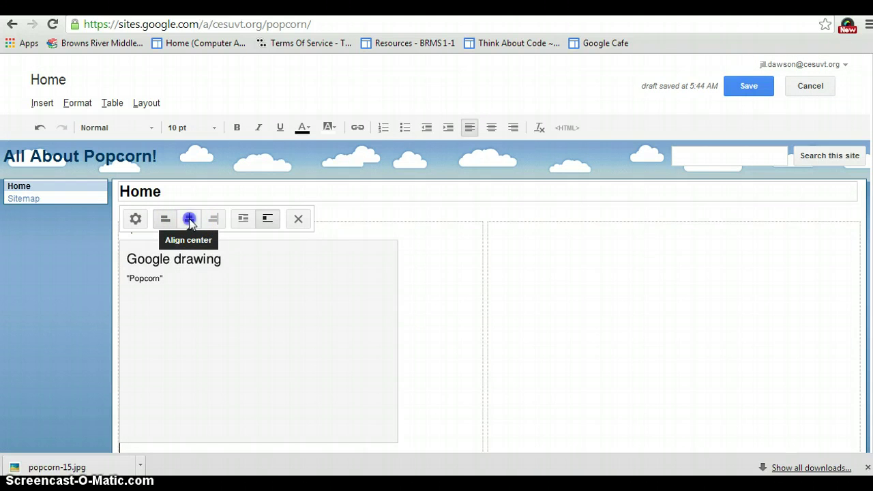
{"action": "left_click", "coordinate": [190, 220]}
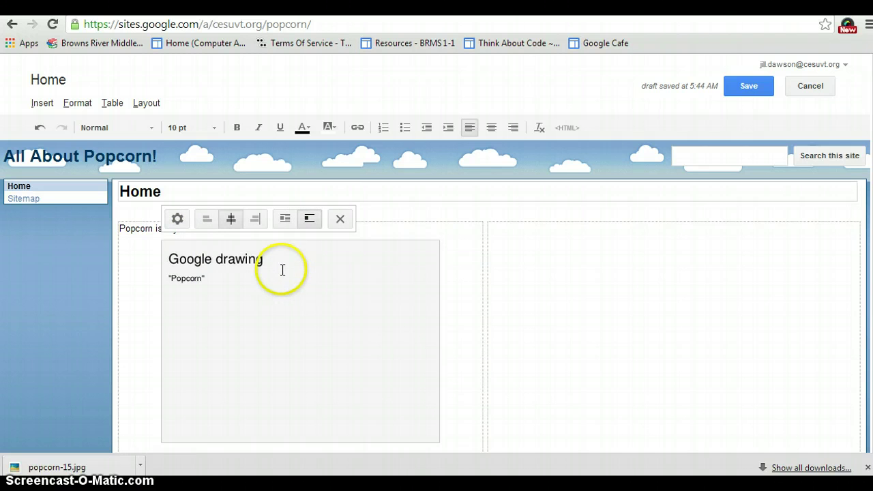
{"action": "left_click", "coordinate": [741, 86]}
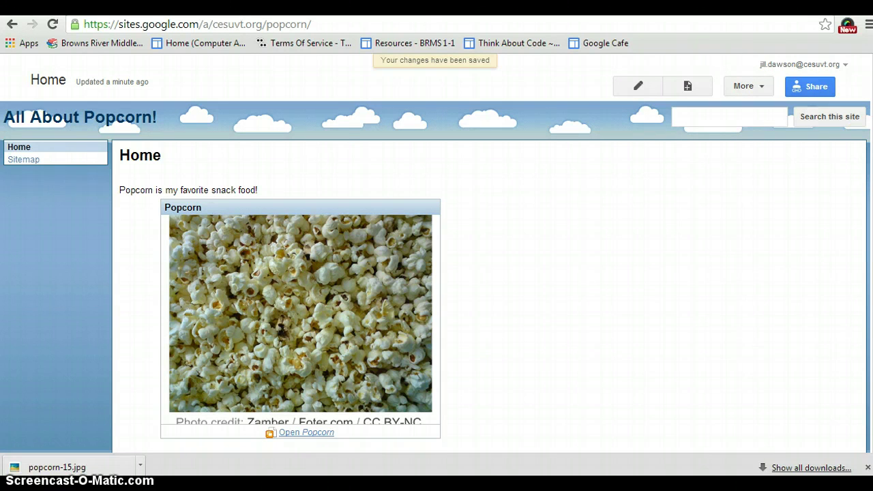
Open the embedded Popcorn drawing from the saved Home page and examine its photo credit
{"action": "scroll", "coordinate": [437, 273], "scroll_direction": "down", "scroll_amount": 1}
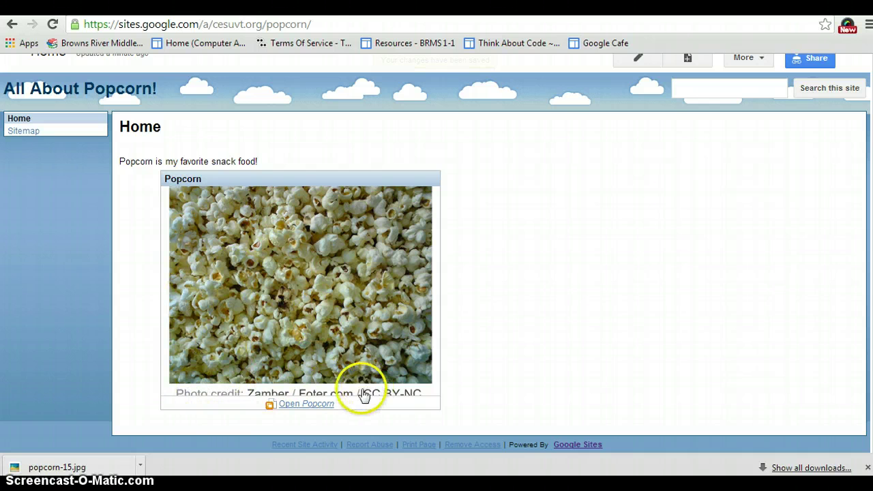
{"action": "left_click", "coordinate": [306, 403]}
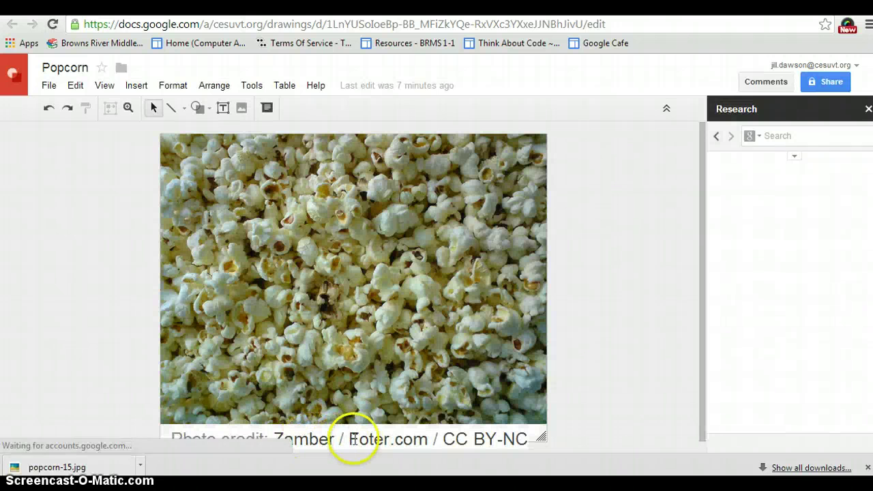
{"action": "left_click", "coordinate": [390, 439]}
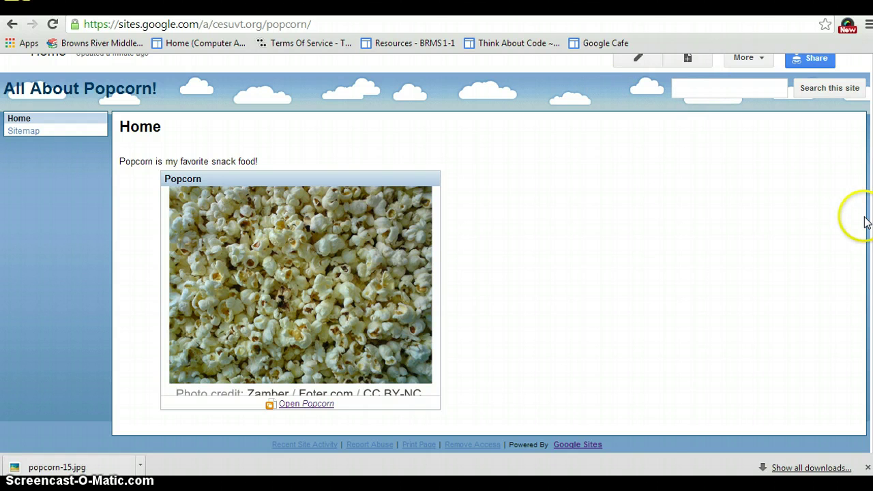
Create a top-level page named "Popcorn History" using the Web Page template
{"action": "scroll", "coordinate": [812, 143], "scroll_direction": "up", "scroll_amount": 1}
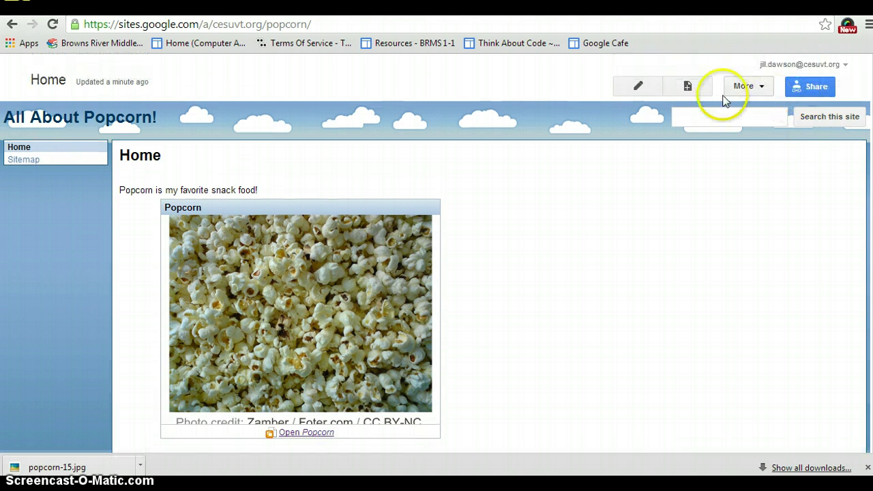
{"action": "left_click", "coordinate": [688, 86]}
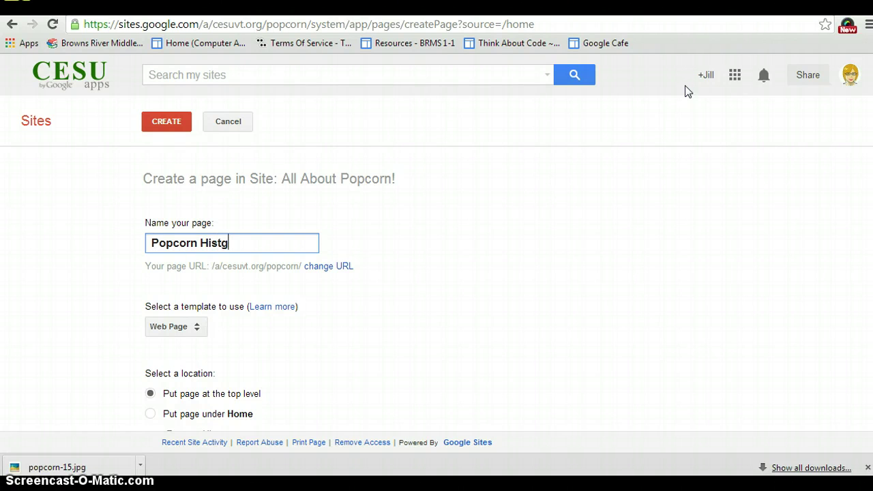
{"action": "type", "text": "Popcorn History"}
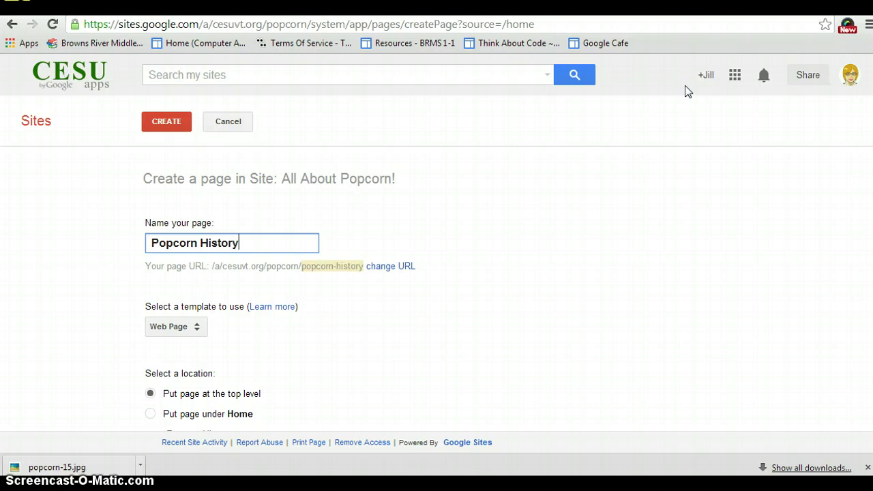
{"action": "left_click", "coordinate": [607, 264]}
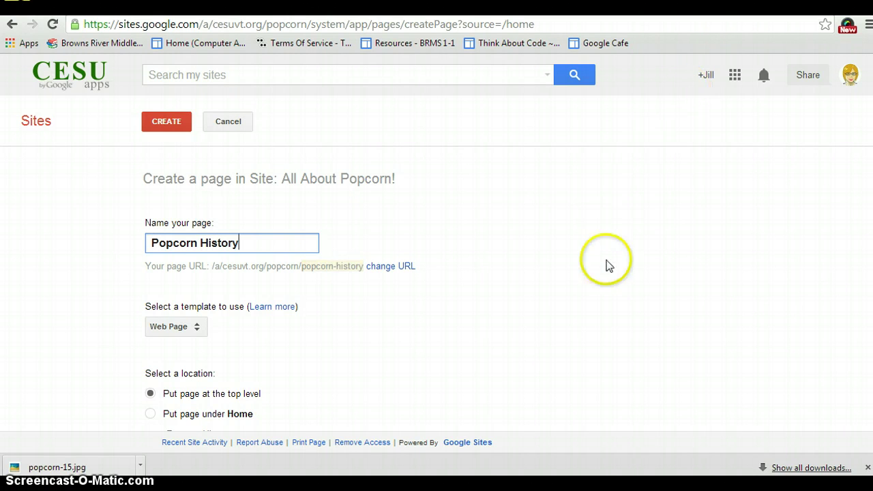
{"action": "left_click", "coordinate": [198, 329]}
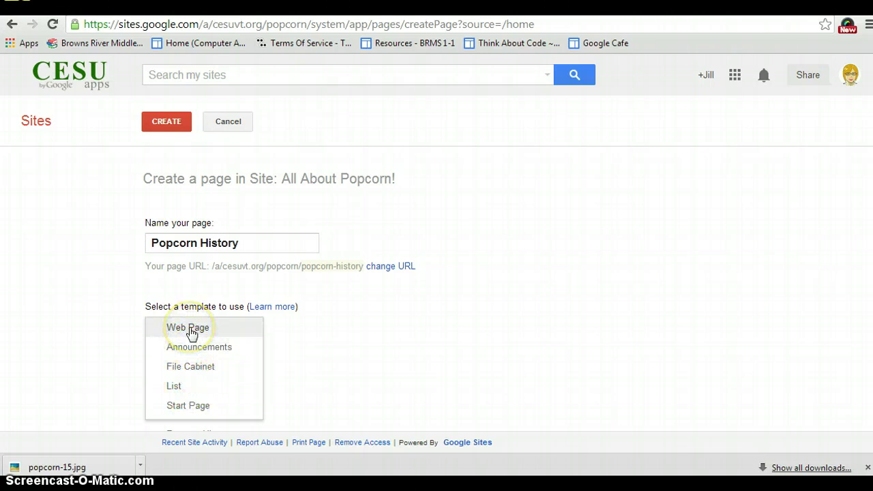
{"action": "left_click", "coordinate": [155, 122]}
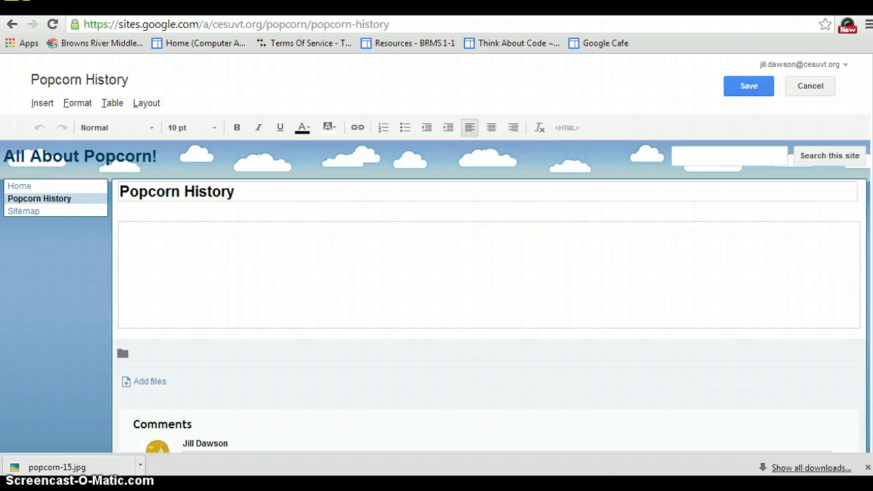
Look over the new Popcorn History page and save it with an empty body
{"action": "left_click", "coordinate": [123, 228]}
{"action": "scroll", "coordinate": [121, 314], "scroll_direction": "down", "scroll_amount": 1}
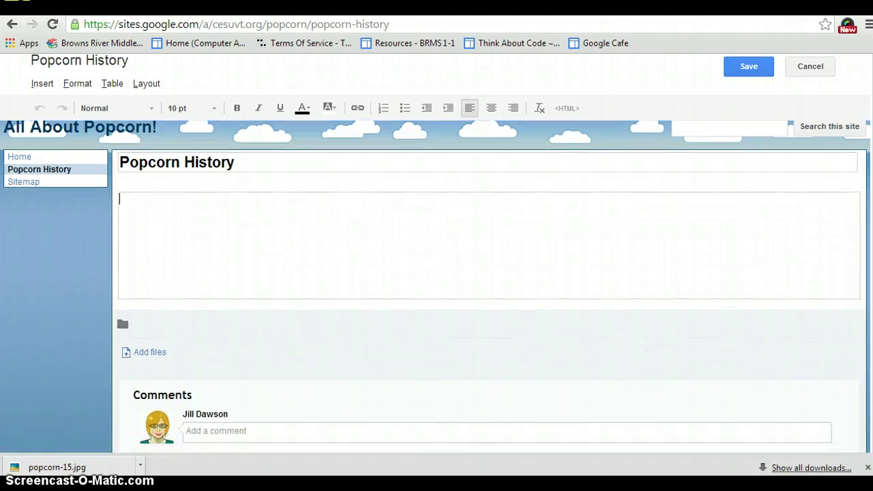
{"action": "scroll", "coordinate": [871, 183], "scroll_direction": "up", "scroll_amount": 1}
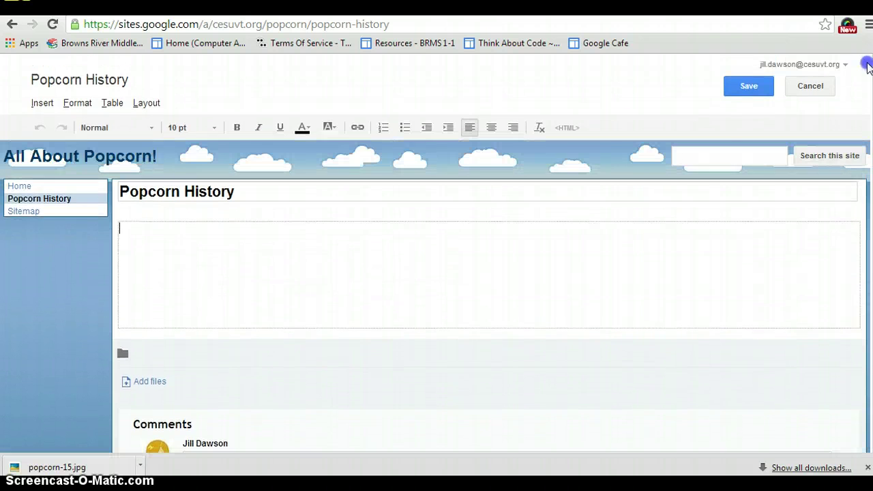
{"action": "left_click", "coordinate": [732, 90]}
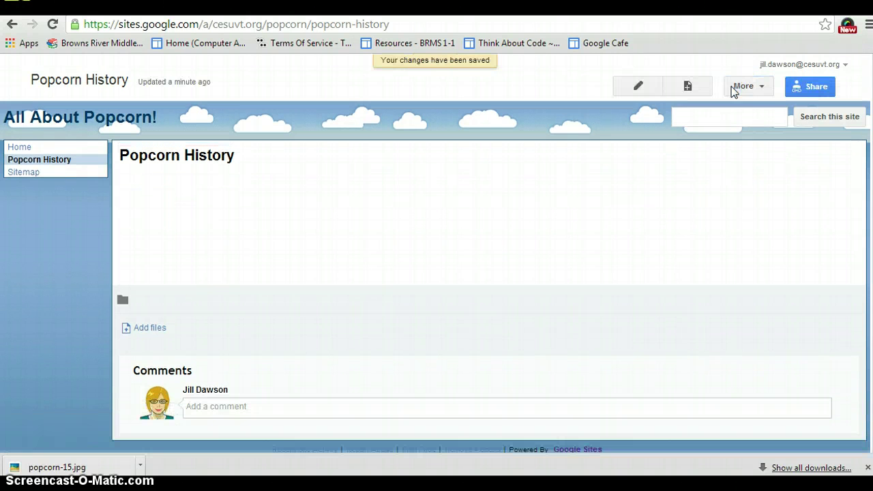
Disallow comments and attachments in the Popcorn History page settings and save the settings
{"action": "left_click", "coordinate": [762, 89]}
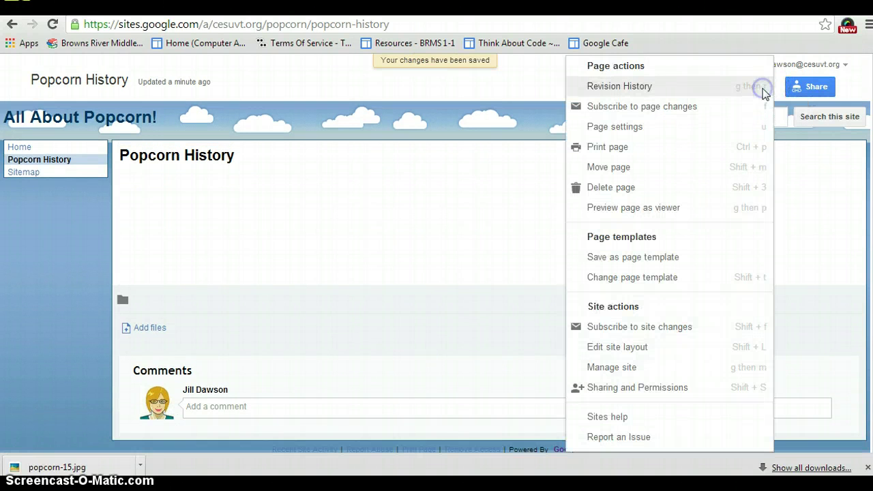
{"action": "left_click", "coordinate": [614, 130]}
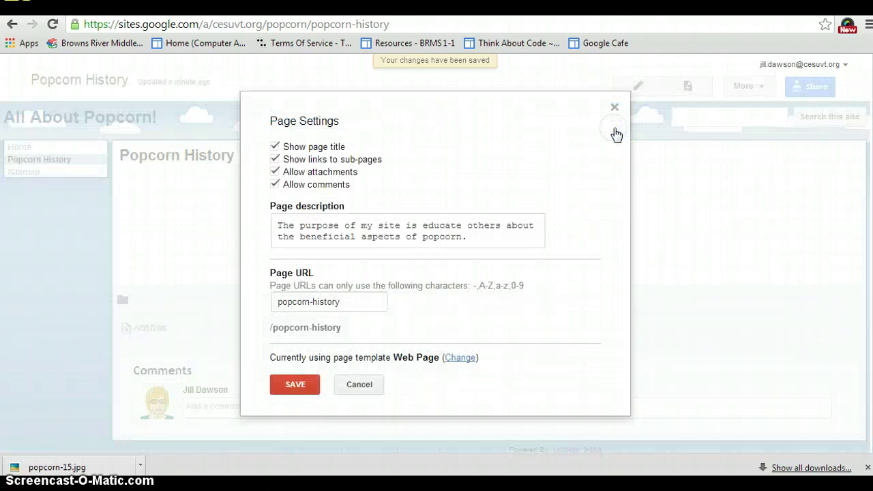
{"action": "left_click", "coordinate": [276, 185]}
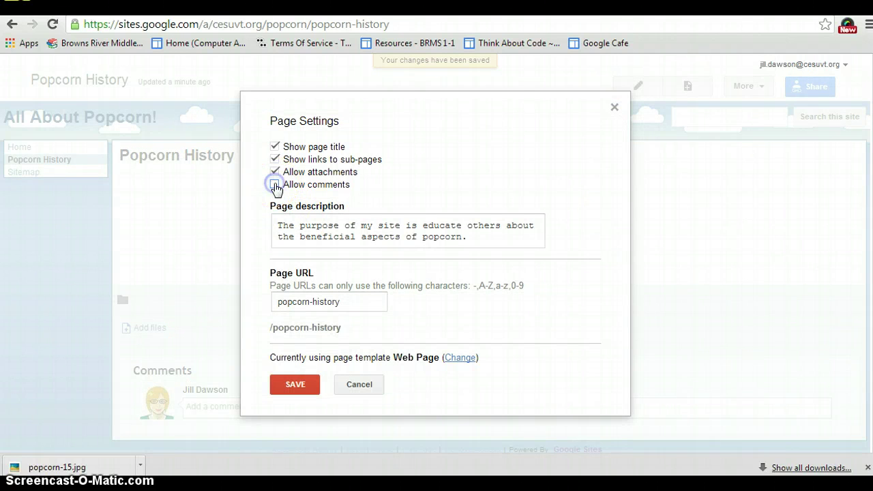
{"action": "left_click", "coordinate": [275, 173]}
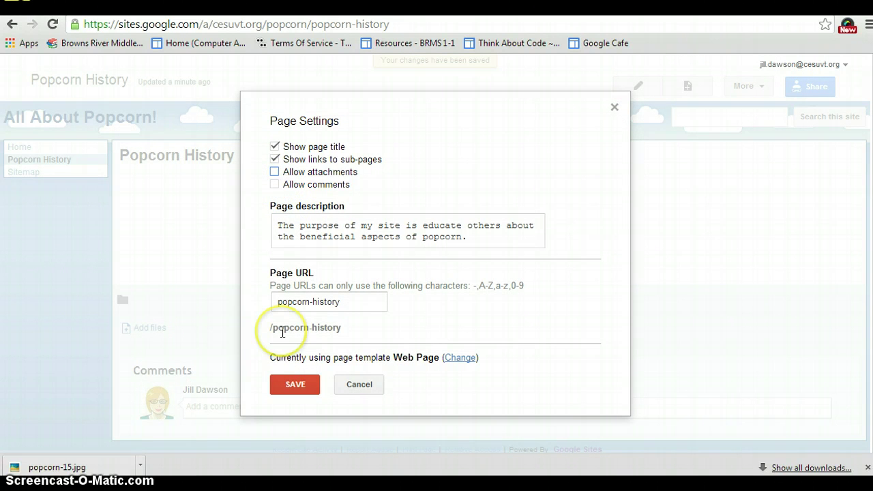
{"action": "left_click", "coordinate": [293, 386]}
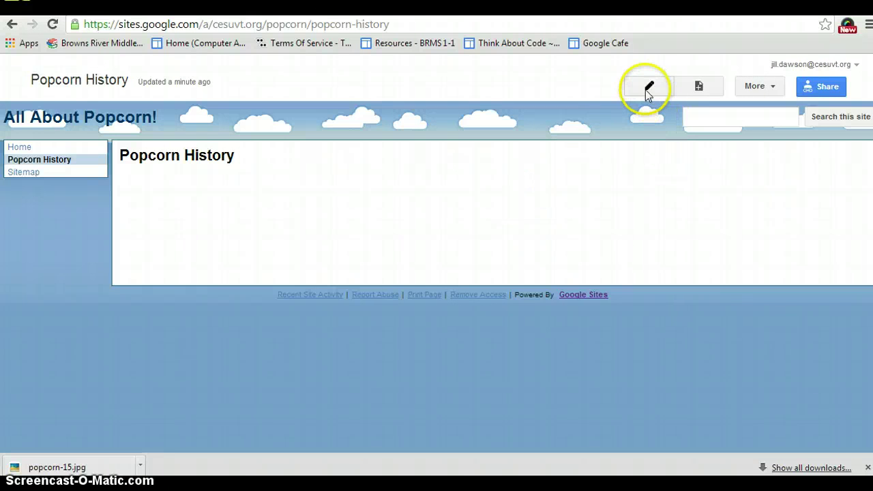
Edit the Popcorn History page, give it the Three column (simple) layout, and place the text cursor in its middle column
{"action": "left_click", "coordinate": [648, 90]}
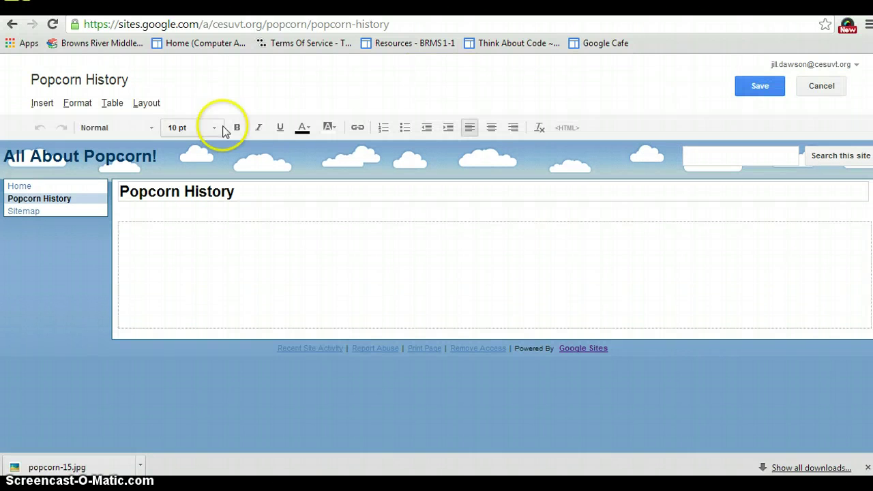
{"action": "left_click", "coordinate": [156, 110]}
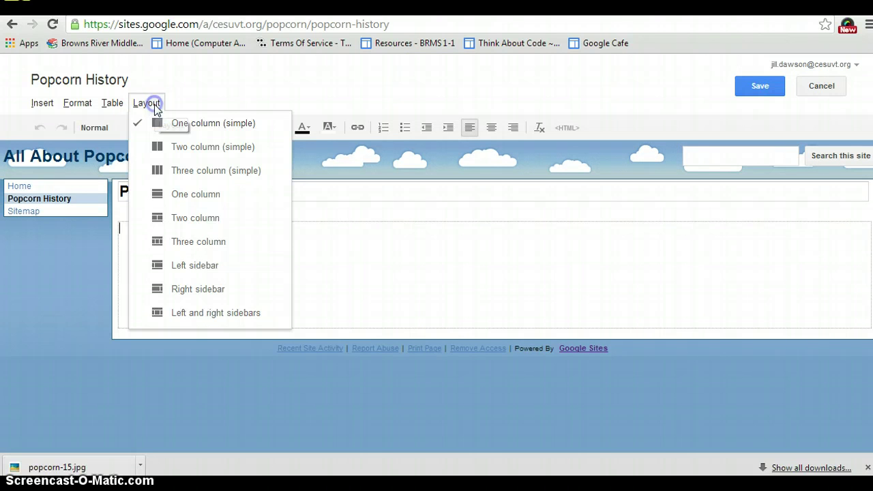
{"action": "left_click", "coordinate": [187, 172]}
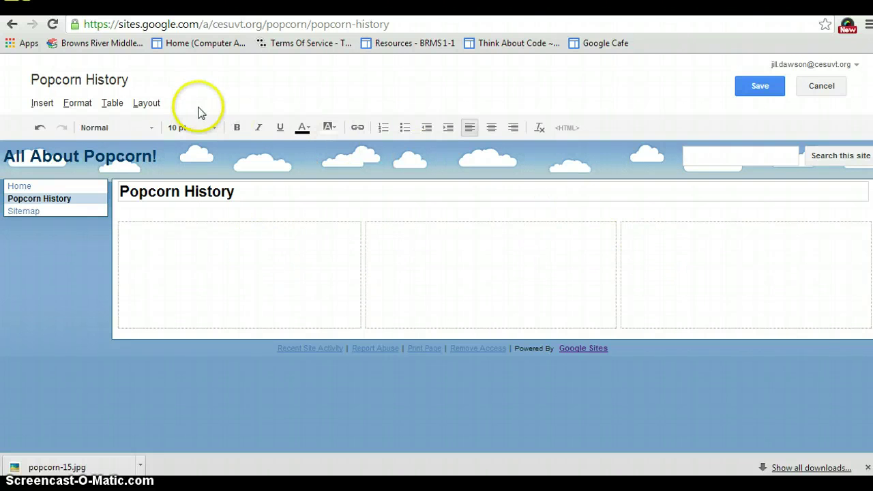
{"action": "left_click", "coordinate": [215, 129]}
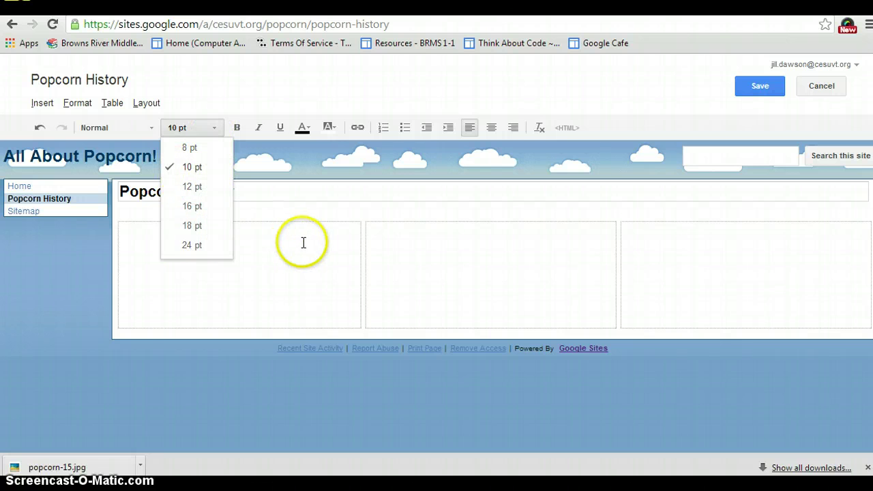
{"action": "left_click", "coordinate": [417, 266]}
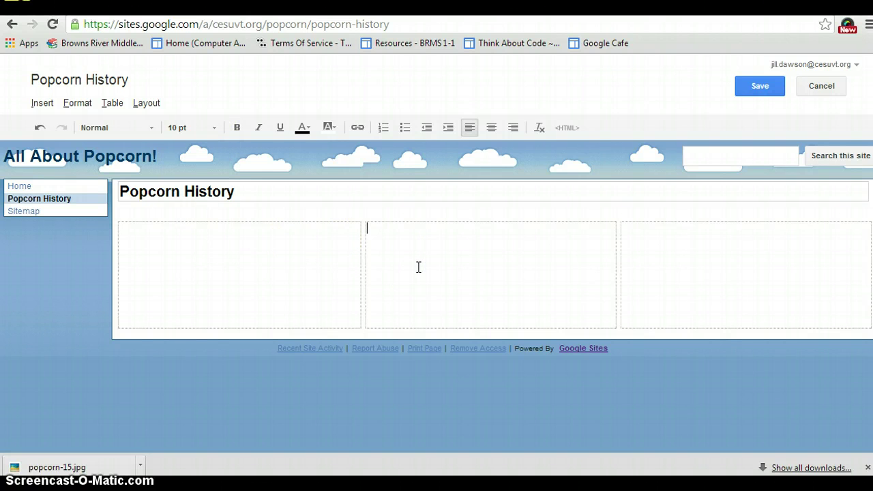